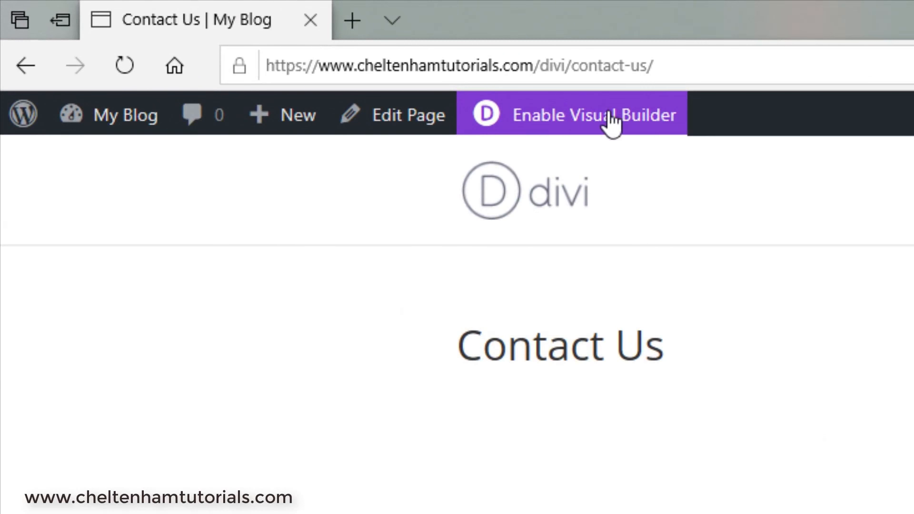
Start building the Contact Us page from scratch in the Visual Builder, with a Contact Form module in a single-column row.
{"action": "left_click", "coordinate": [610, 117]}
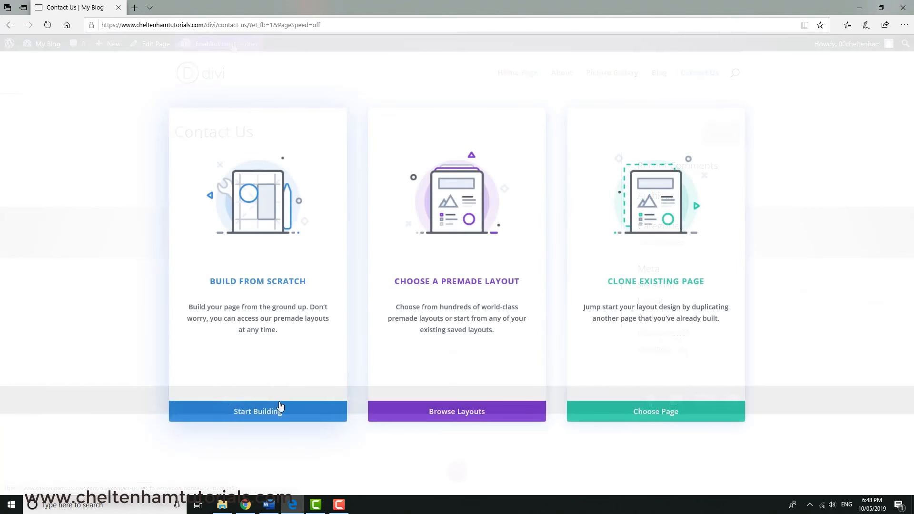
{"action": "left_click", "coordinate": [278, 410]}
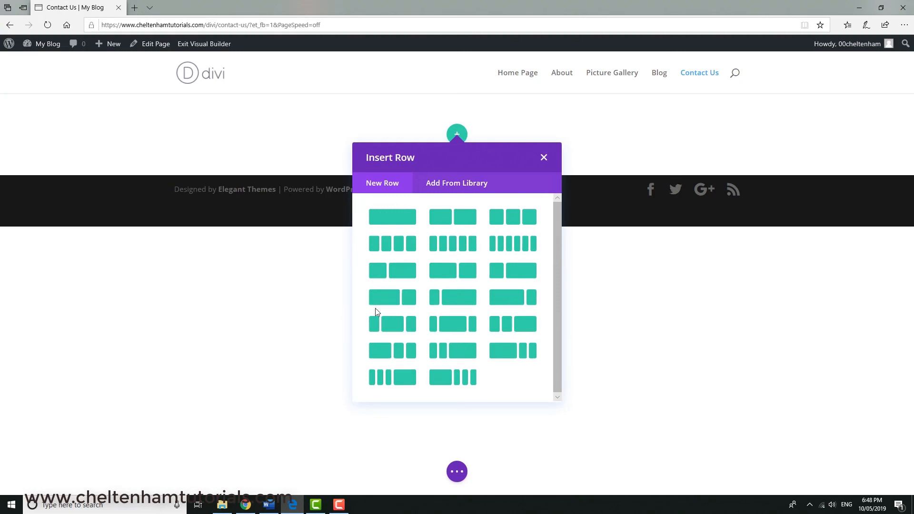
{"action": "left_click", "coordinate": [402, 218]}
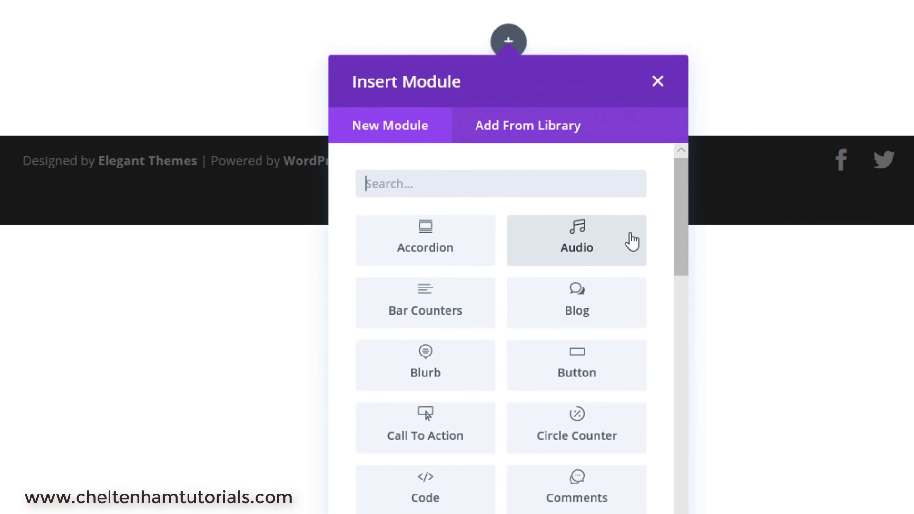
{"action": "scroll", "coordinate": [632, 241], "scroll_direction": "down", "scroll_amount": 3}
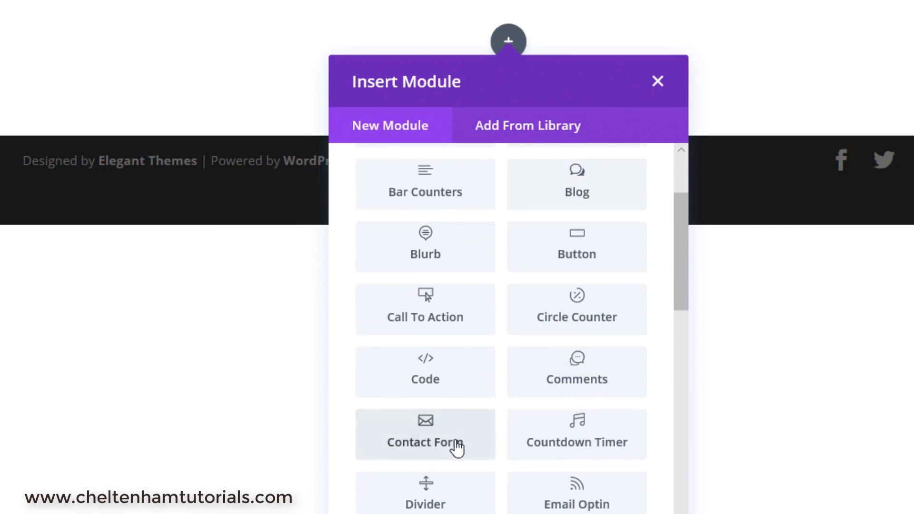
{"action": "left_click", "coordinate": [421, 440]}
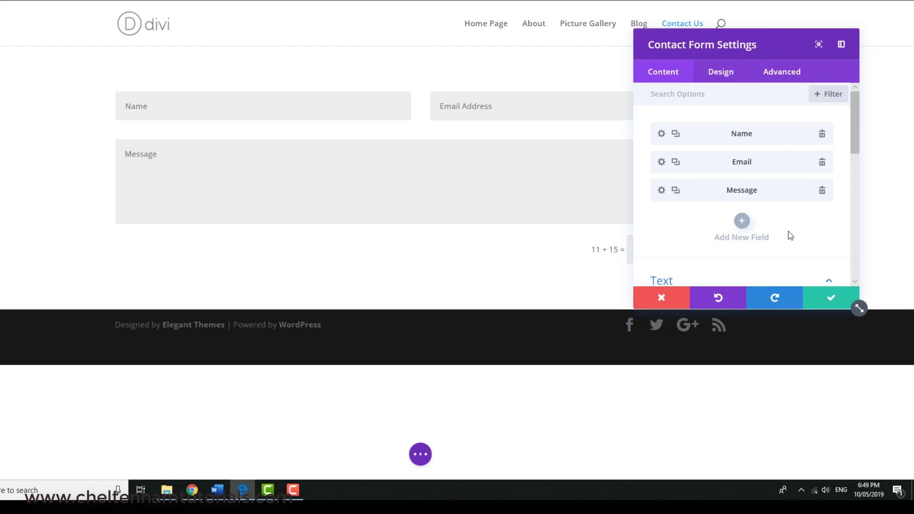
Enter the recipient's e-mail address in the contact form's Email settings.
{"action": "scroll", "coordinate": [801, 233], "scroll_direction": "down", "scroll_amount": 2}
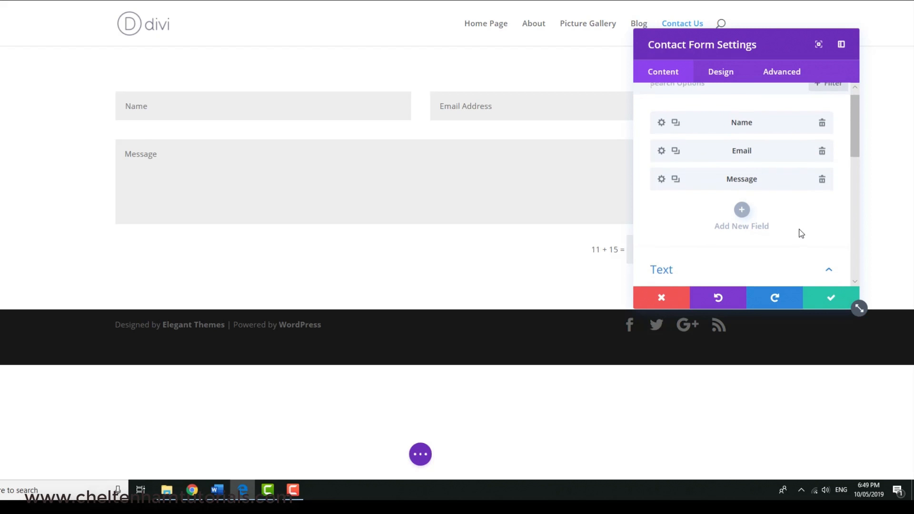
{"action": "scroll", "coordinate": [800, 231], "scroll_direction": "down", "scroll_amount": 3}
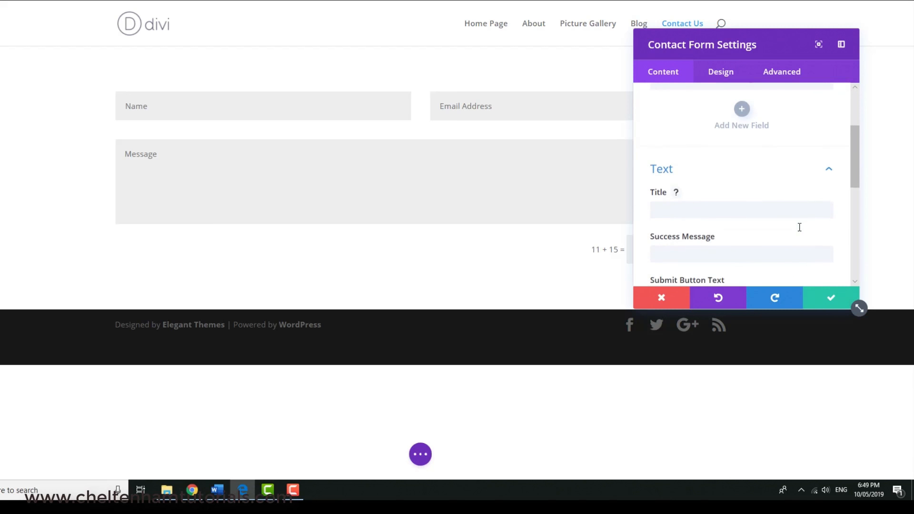
{"action": "scroll", "coordinate": [747, 332], "scroll_direction": "down", "scroll_amount": 4}
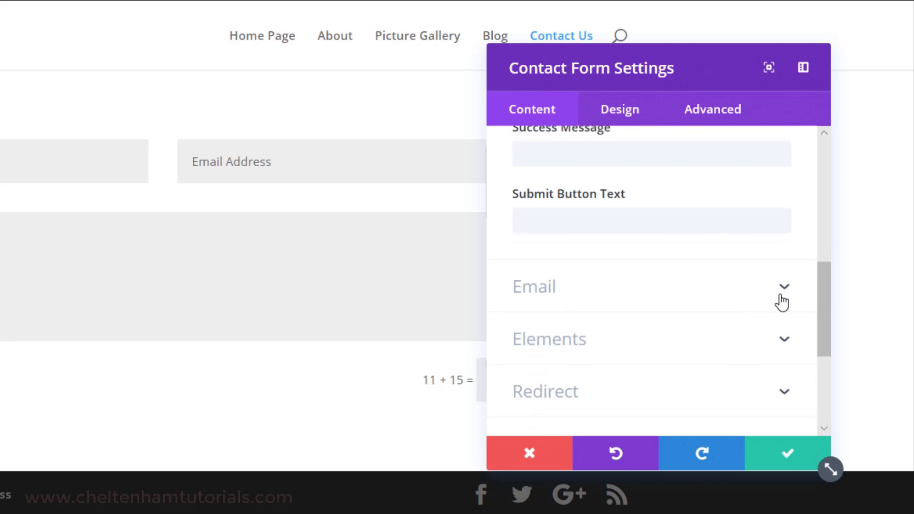
{"action": "left_click_drag", "start_coordinate": [694, 77], "coordinate": [62, 159]}
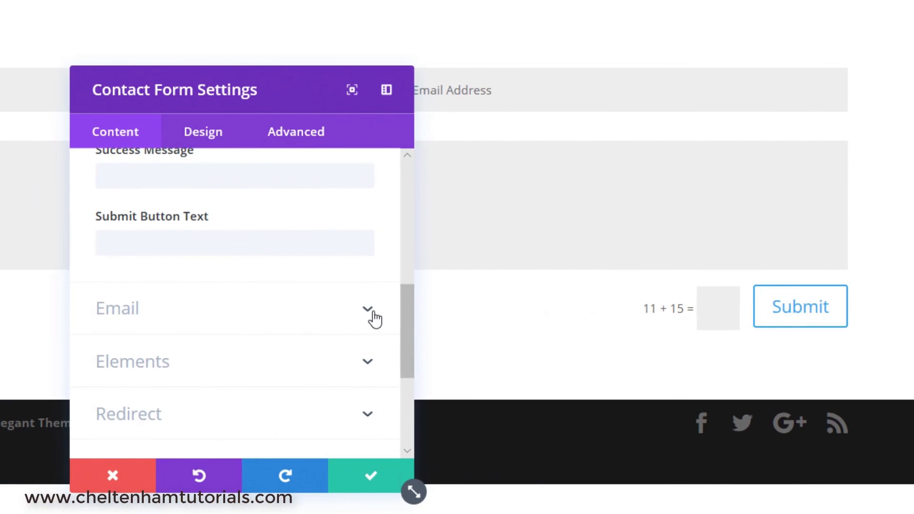
{"action": "left_click", "coordinate": [368, 312]}
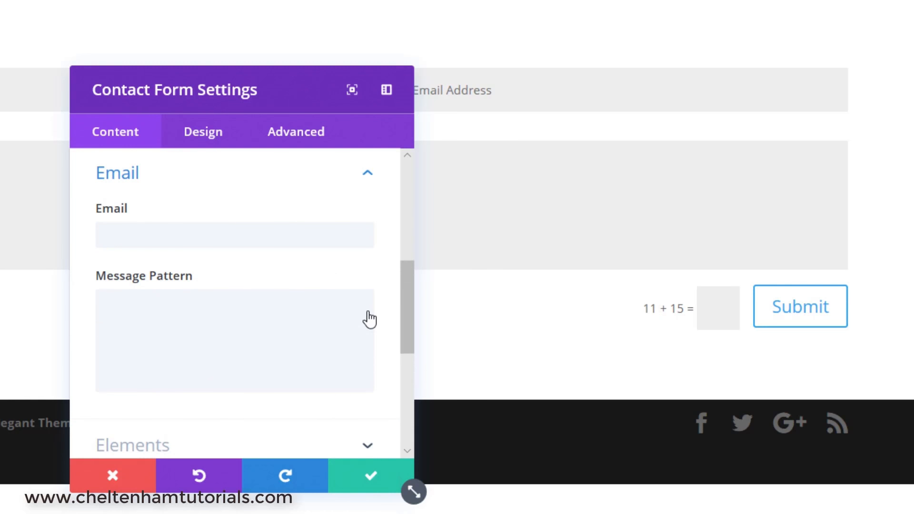
{"action": "left_click", "coordinate": [134, 232]}
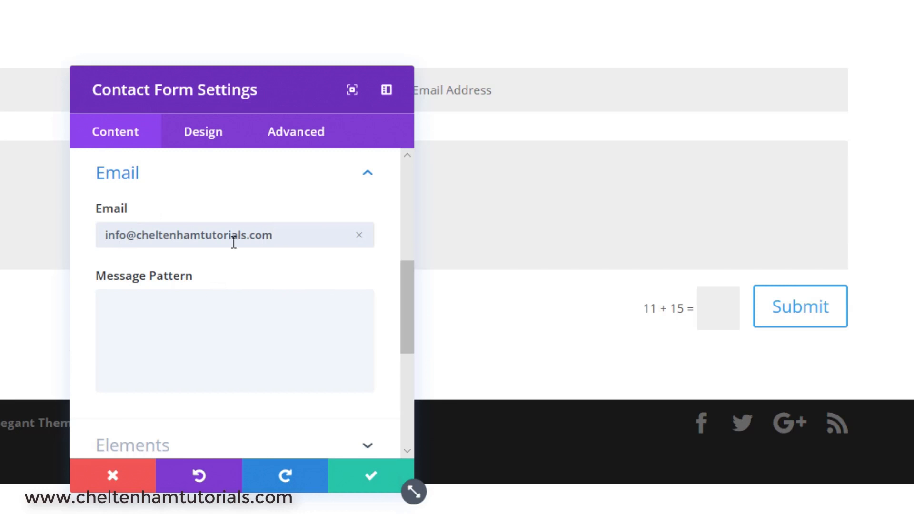
Look through the contact form's design options and save the module settings.
{"action": "left_click_drag", "start_coordinate": [408, 299], "coordinate": [258, 153]}
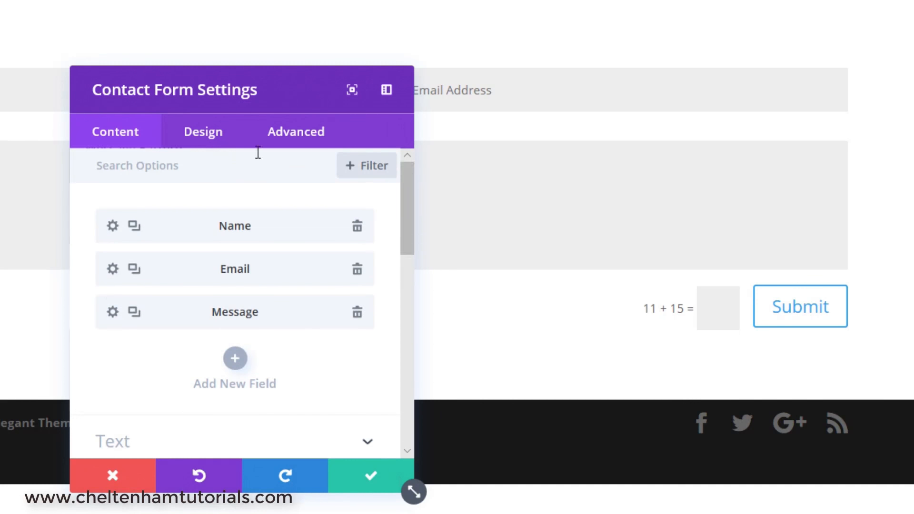
{"action": "left_click", "coordinate": [205, 139]}
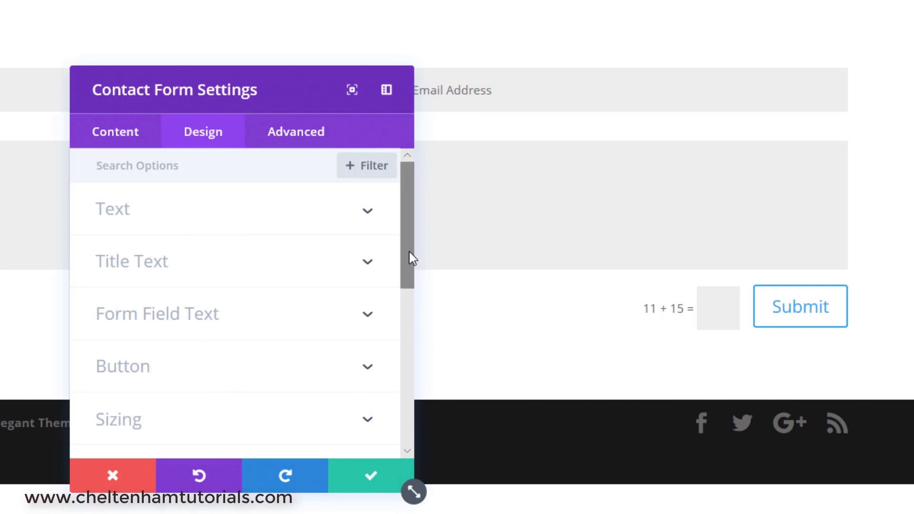
{"action": "left_click_drag", "start_coordinate": [406, 260], "coordinate": [409, 328]}
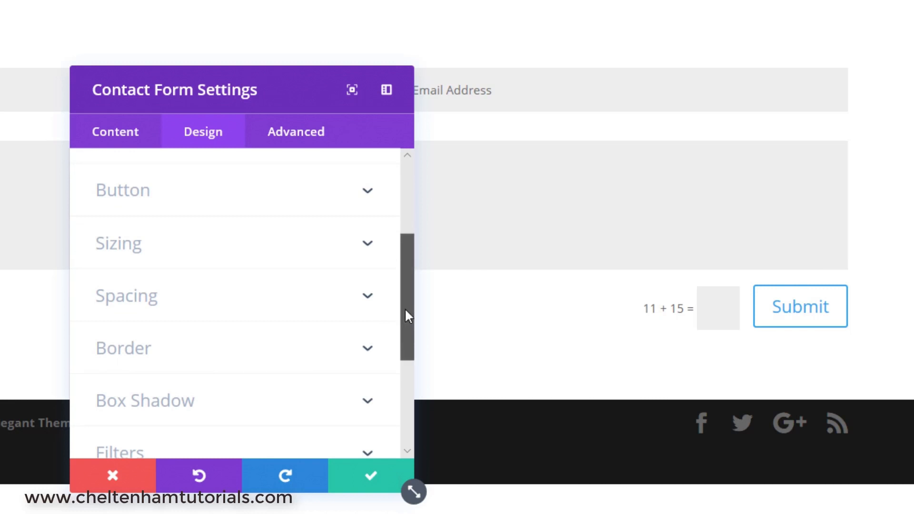
{"action": "left_click_drag", "start_coordinate": [406, 309], "coordinate": [410, 350]}
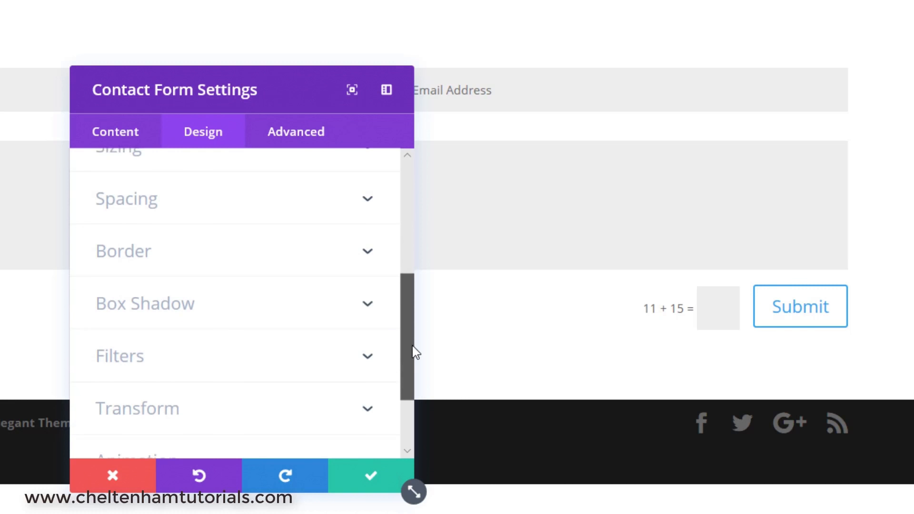
{"action": "left_click", "coordinate": [370, 476]}
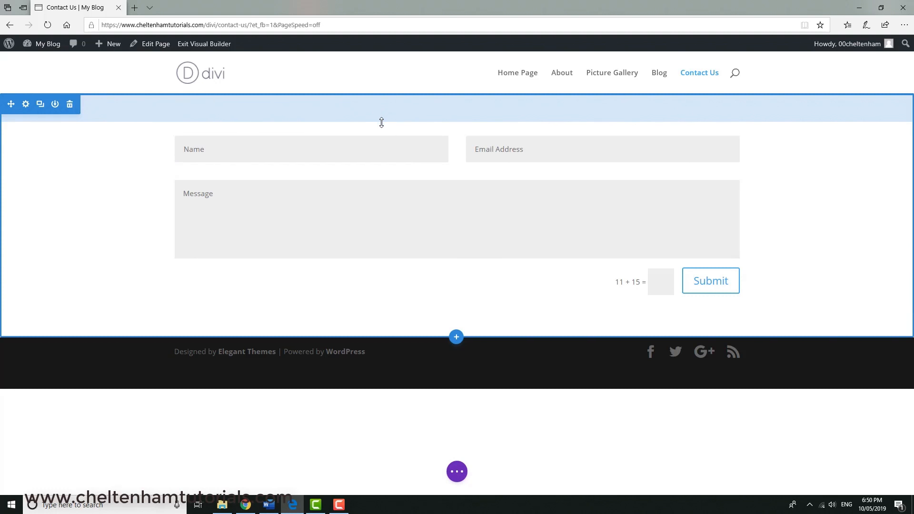
Add a new section below the contact form with a single-column row containing a Text module.
{"action": "left_click", "coordinate": [455, 339]}
{"action": "left_click", "coordinate": [386, 303]}
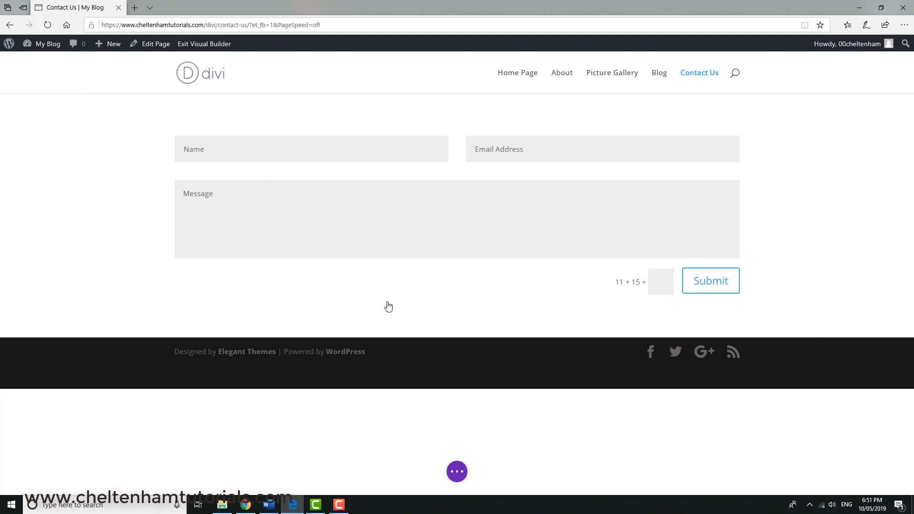
{"action": "left_click", "coordinate": [395, 191]}
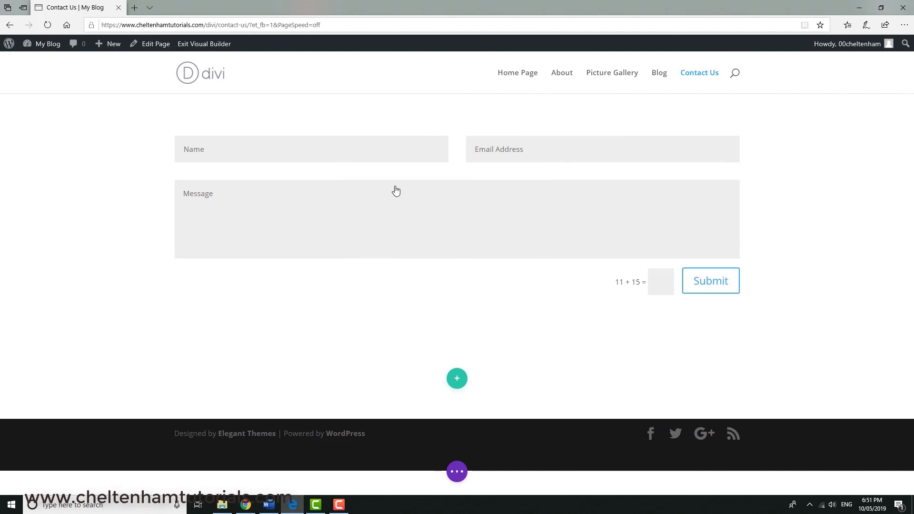
{"action": "scroll", "coordinate": [508, 287], "scroll_direction": "down", "scroll_amount": 5}
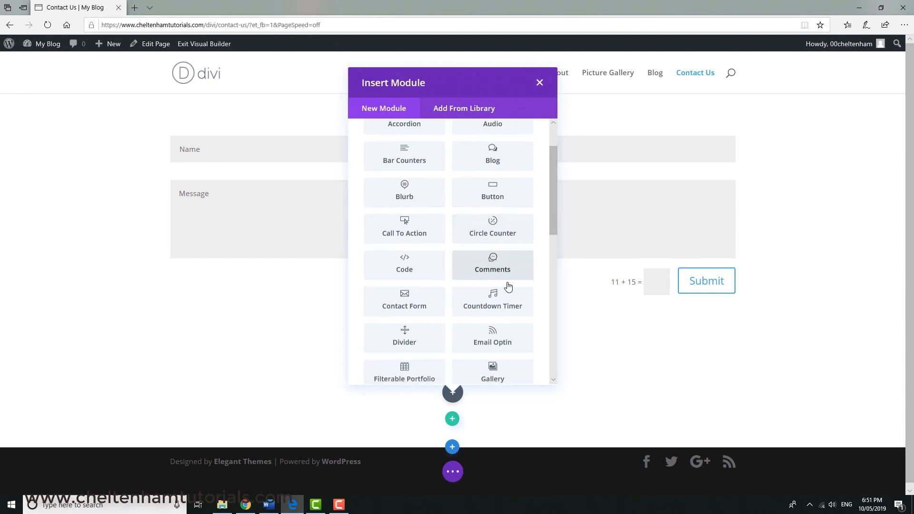
{"action": "scroll", "coordinate": [505, 287], "scroll_direction": "down", "scroll_amount": 5}
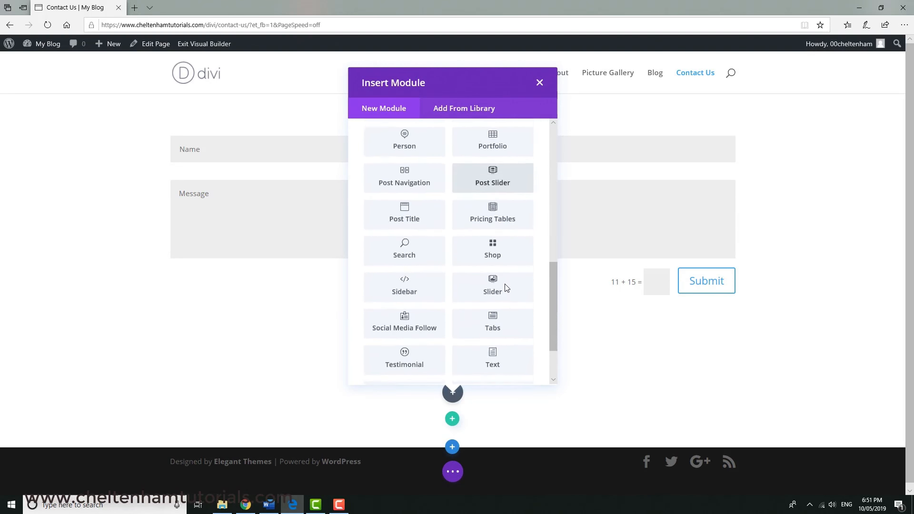
{"action": "left_click", "coordinate": [499, 326]}
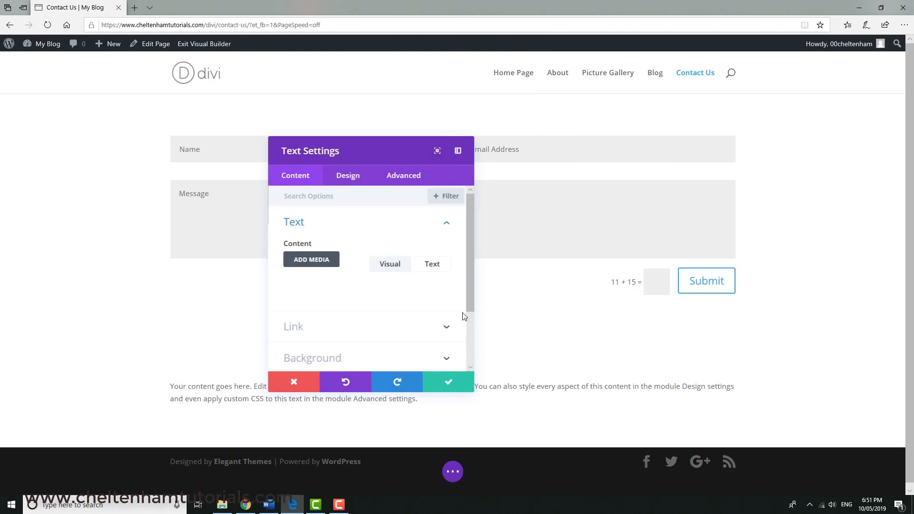
Replace the text module's placeholder content with "Please Contact Us".
{"action": "scroll", "coordinate": [382, 348], "scroll_direction": "down", "scroll_amount": 1}
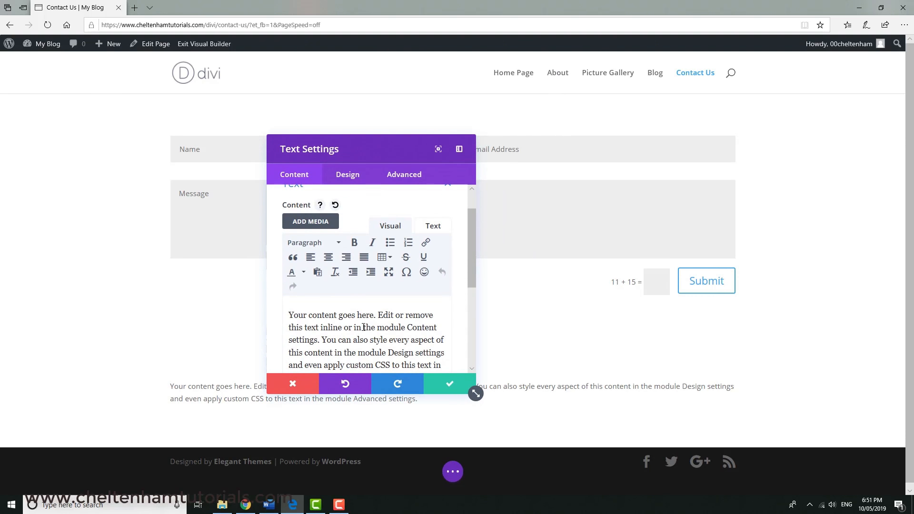
{"action": "key", "text": "ctrl+a"}
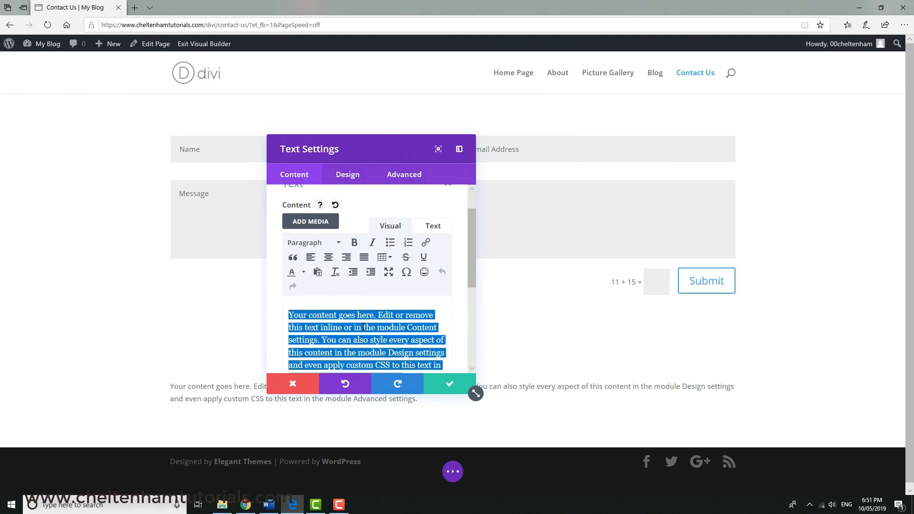
{"action": "key", "text": "BackSpace"}
{"action": "type", "text": "Please contcat us"}
{"action": "key", "text": "ctrl+a"}
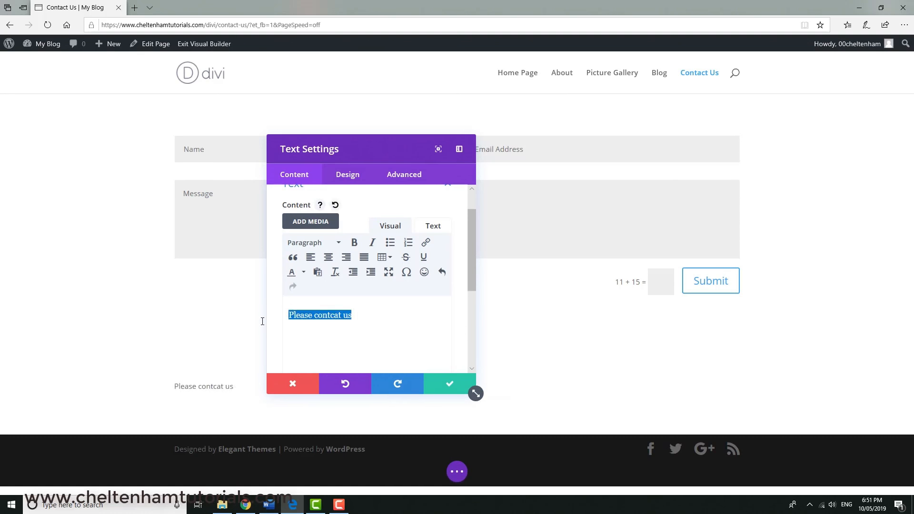
{"action": "type", "text": "Ple"}
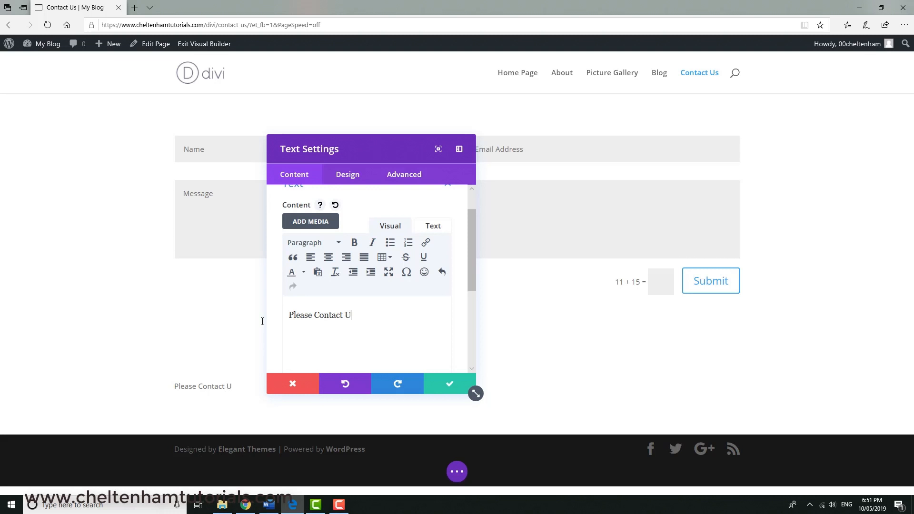
Set the text module's font to Actor and its font weight to Bold.
{"action": "left_click", "coordinate": [348, 175]}
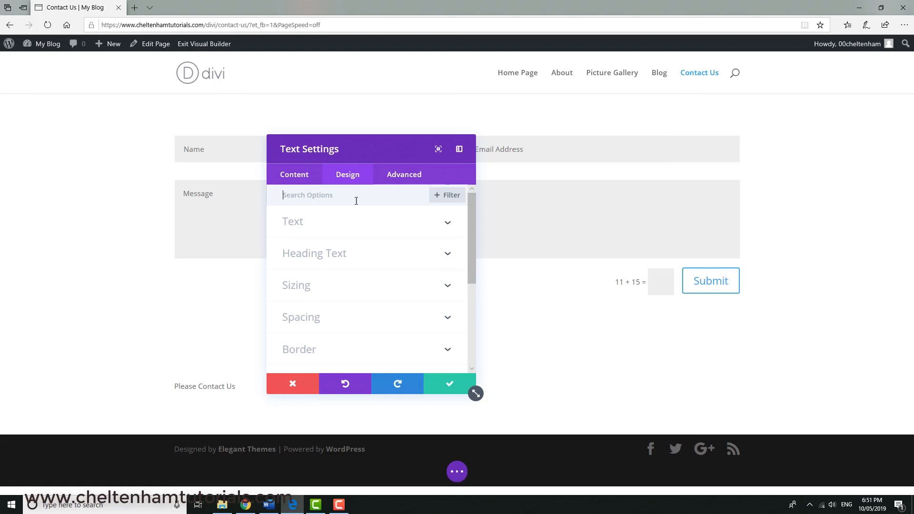
{"action": "left_click", "coordinate": [294, 228]}
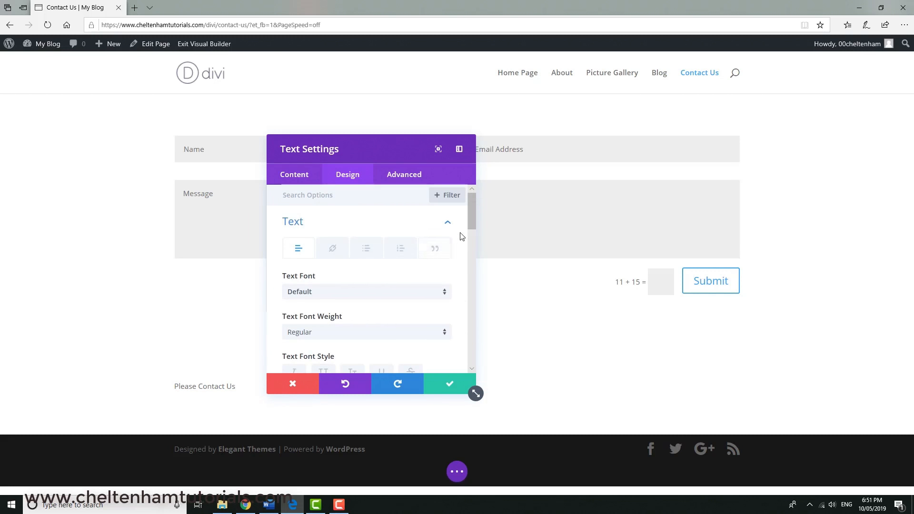
{"action": "left_click_drag", "start_coordinate": [470, 217], "coordinate": [469, 236]}
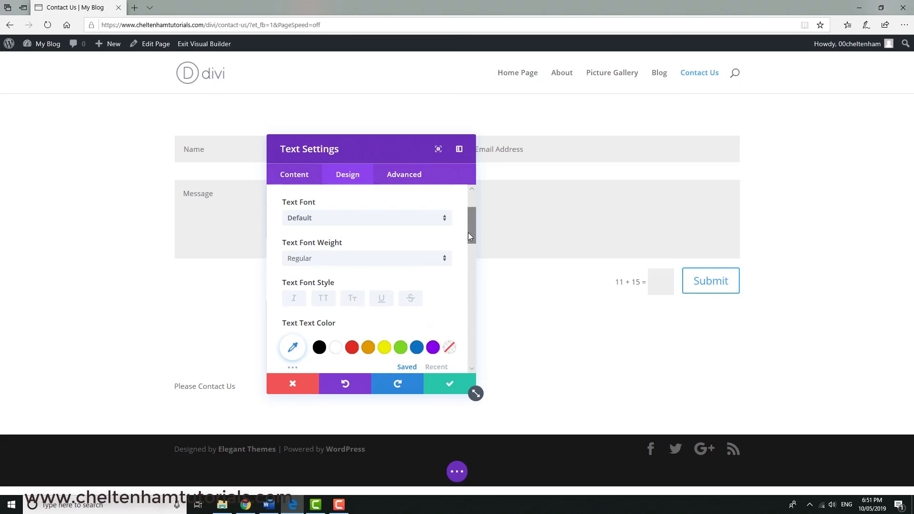
{"action": "left_click", "coordinate": [445, 219]}
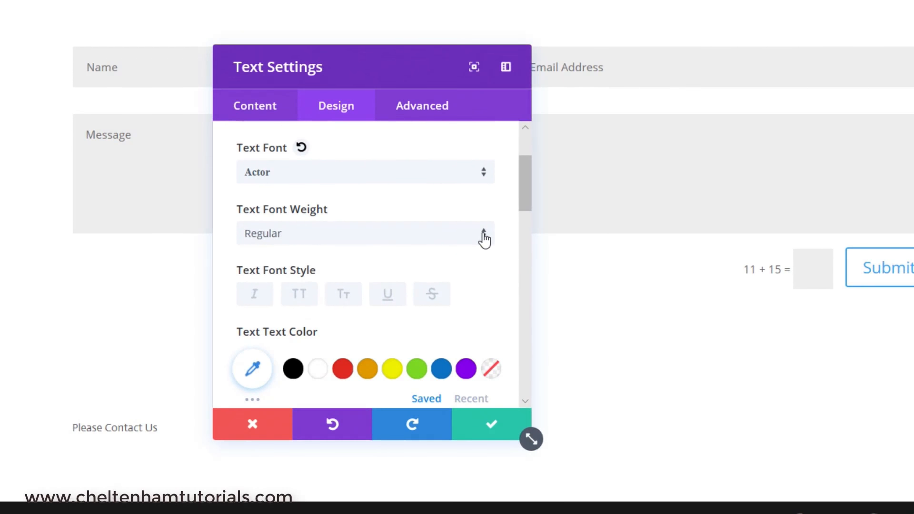
{"action": "left_click", "coordinate": [484, 239]}
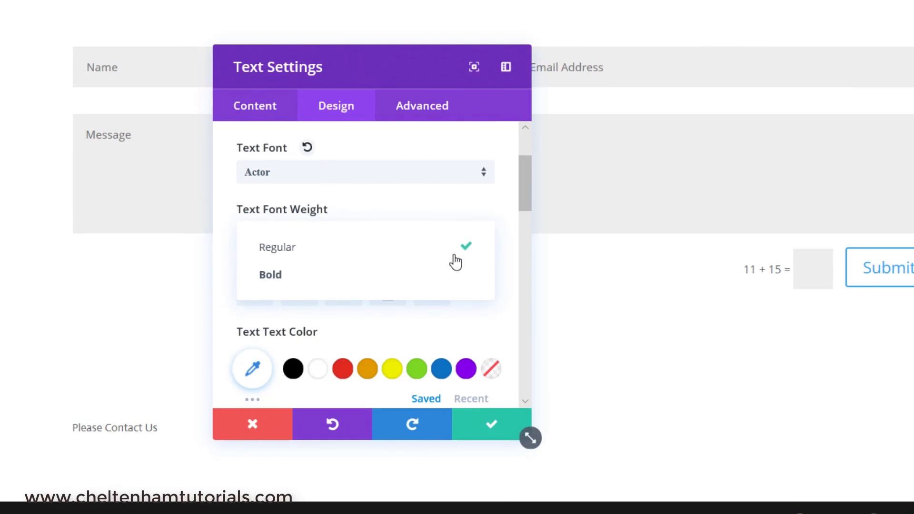
{"action": "left_click", "coordinate": [405, 278]}
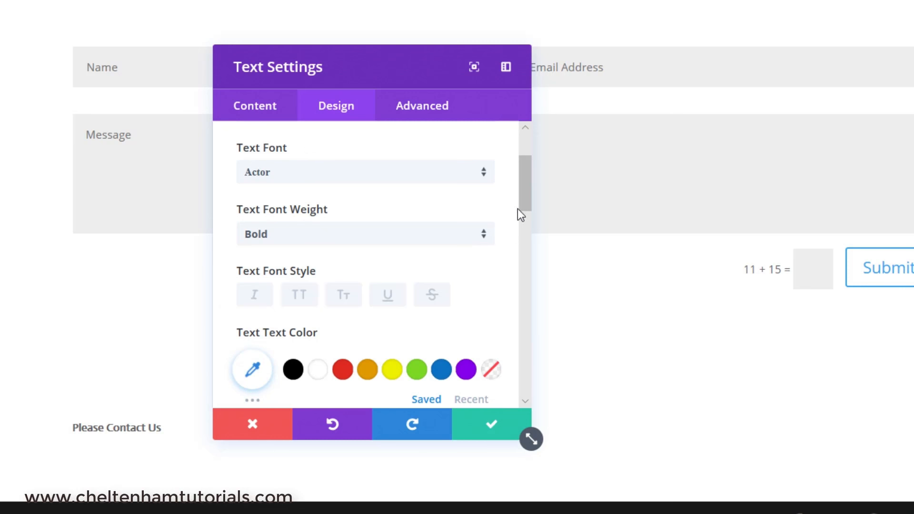
Increase the module's text size to 33px and save the text settings.
{"action": "left_click_drag", "start_coordinate": [526, 196], "coordinate": [534, 256]}
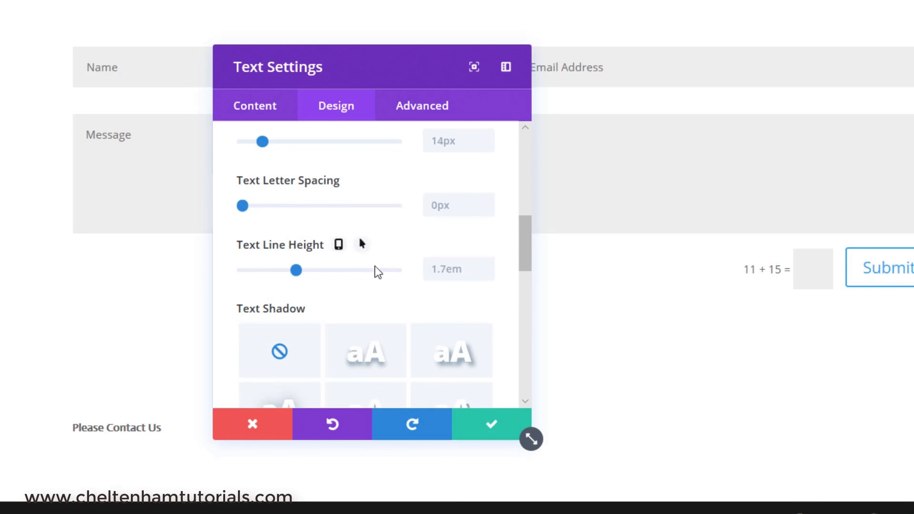
{"action": "left_click_drag", "start_coordinate": [527, 233], "coordinate": [530, 218]}
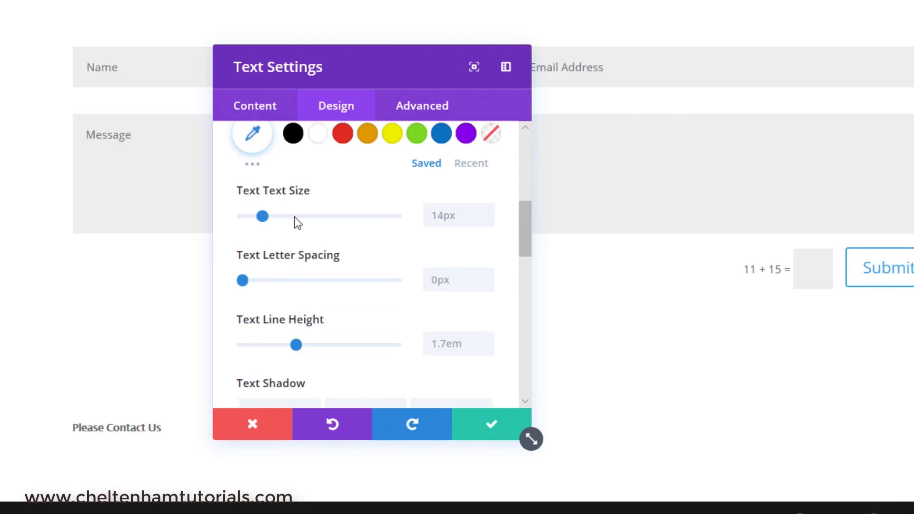
{"action": "left_click_drag", "start_coordinate": [265, 216], "coordinate": [291, 217]}
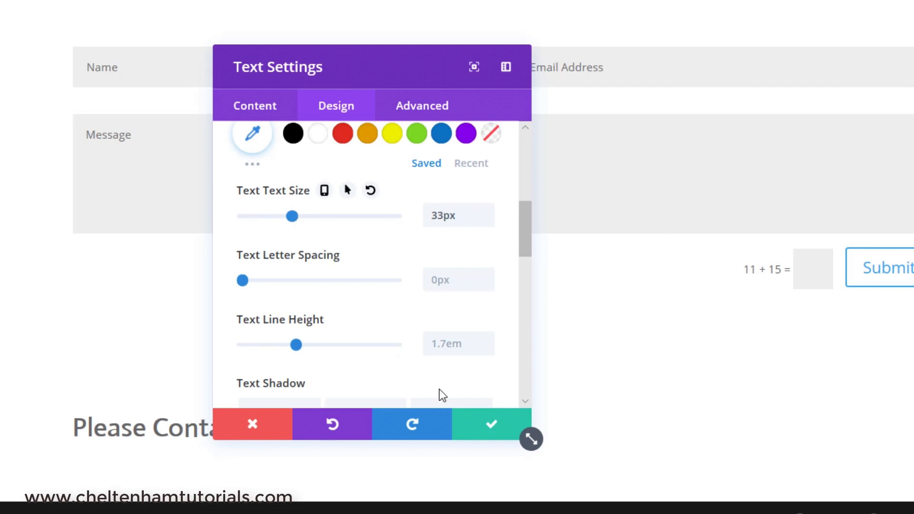
{"action": "left_click", "coordinate": [261, 216]}
{"action": "mouse_move", "coordinate": [285, 219]}
{"action": "left_mouse_down"}
{"action": "mouse_move", "coordinate": [327, 225]}
{"action": "mouse_move", "coordinate": [294, 219]}
{"action": "left_mouse_up"}
{"action": "left_click", "coordinate": [481, 422]}
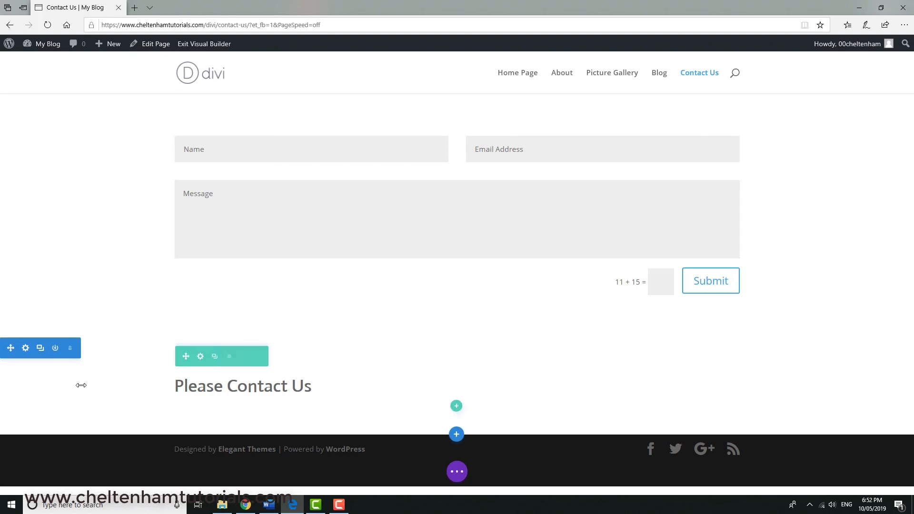
Move the "Please Contact Us" section above the contact form section and save the page.
{"action": "mouse_move", "coordinate": [98, 399]}
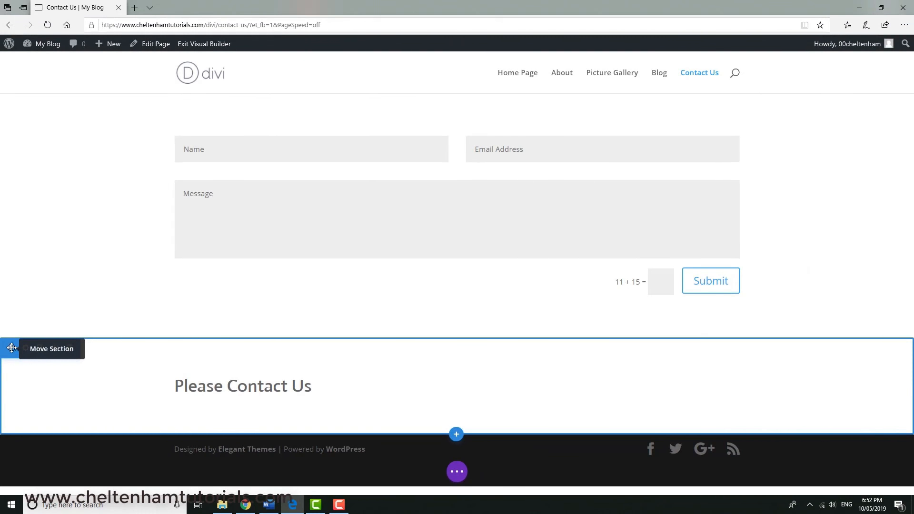
{"action": "left_click_drag", "start_coordinate": [12, 348], "coordinate": [47, 92]}
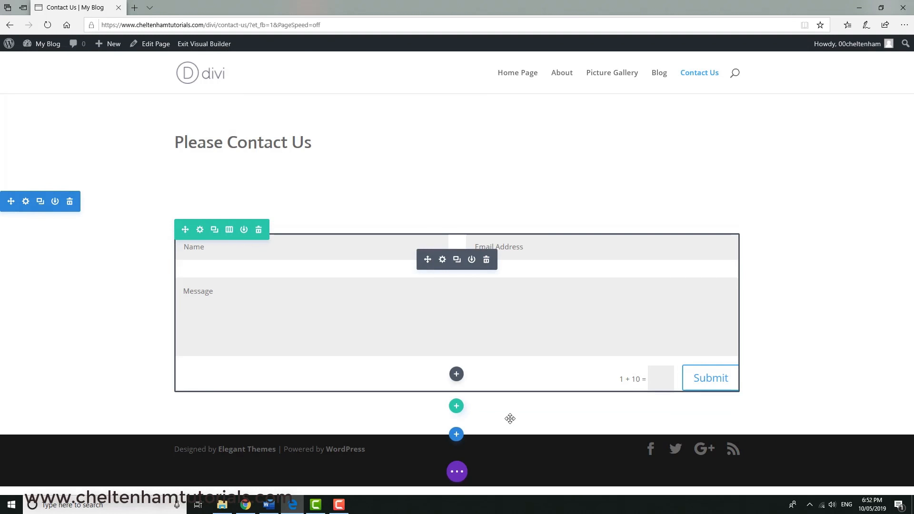
{"action": "left_click", "coordinate": [456, 473]}
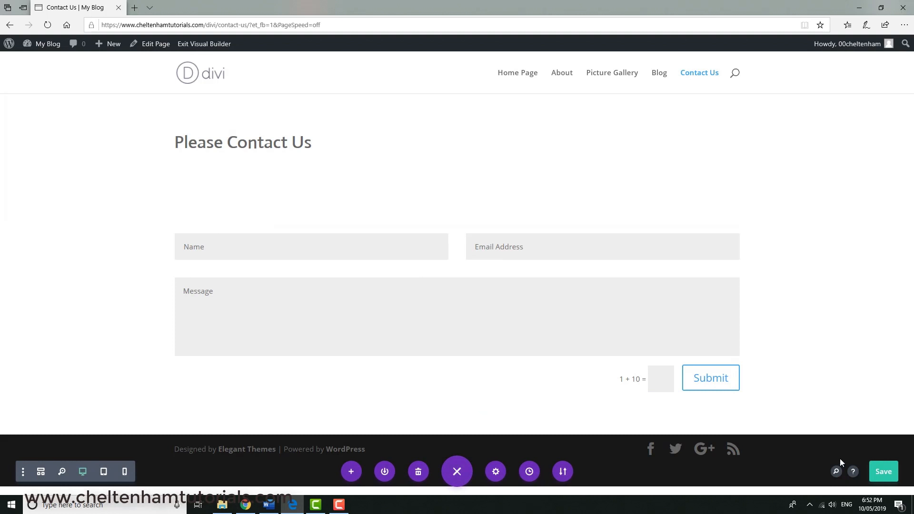
{"action": "left_click", "coordinate": [883, 475]}
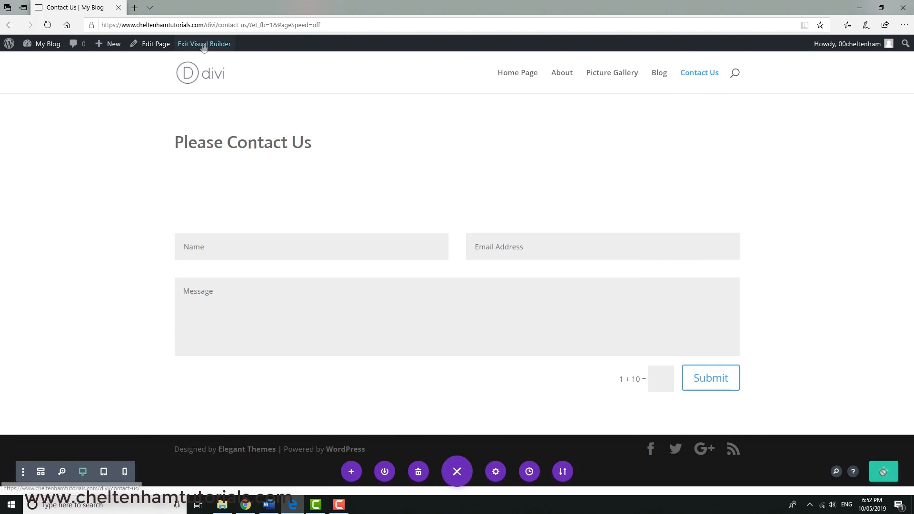